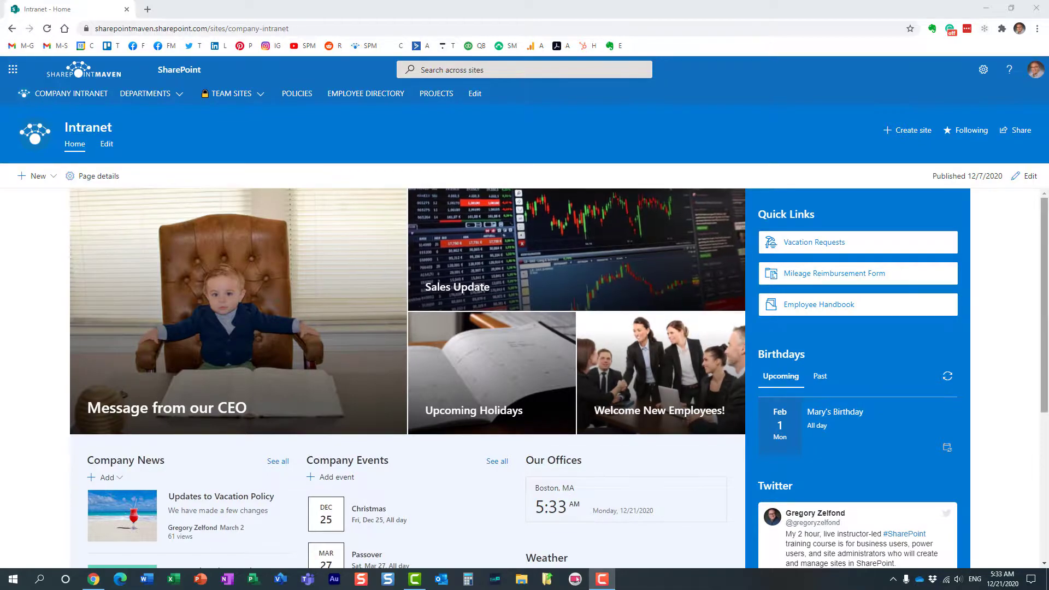
# Go to the SharePoint start page from the Office 365 app launcher
pyautogui.moveTo(1044, 229); pyautogui.dragTo(1043, 475)
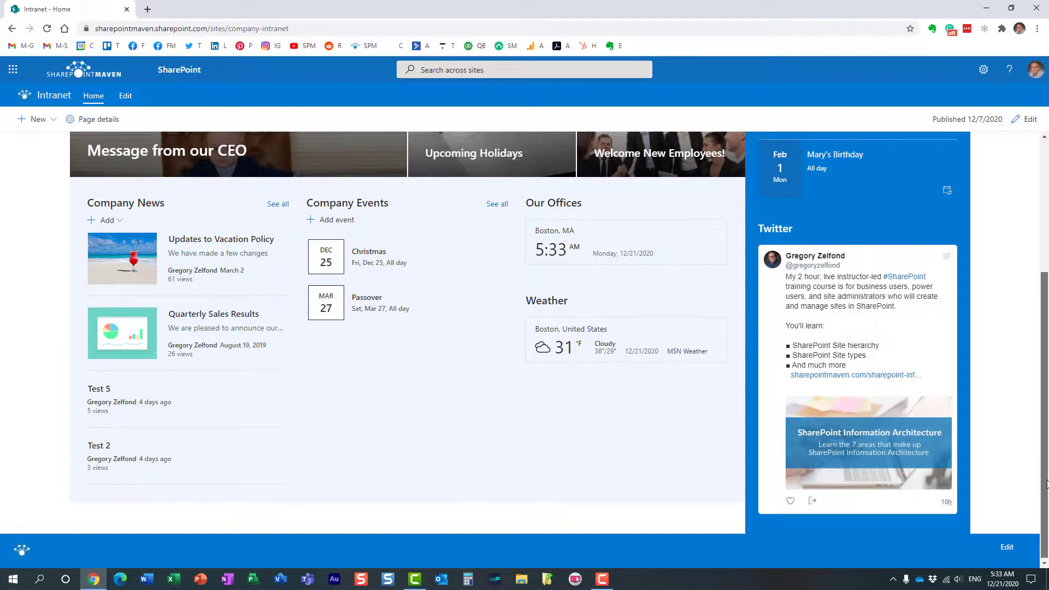
pyautogui.moveTo(1043, 494); pyautogui.dragTo(1044, 257)
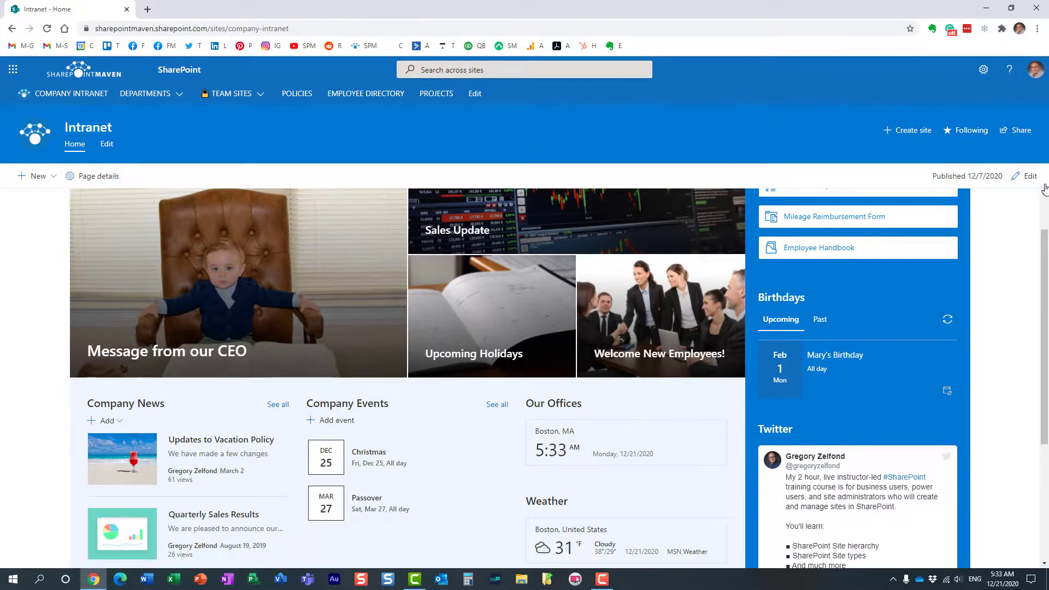
pyautogui.moveTo(1044, 256); pyautogui.dragTo(1041, 350)
pyautogui.moveTo(1044, 393); pyautogui.dragTo(1043, 429)
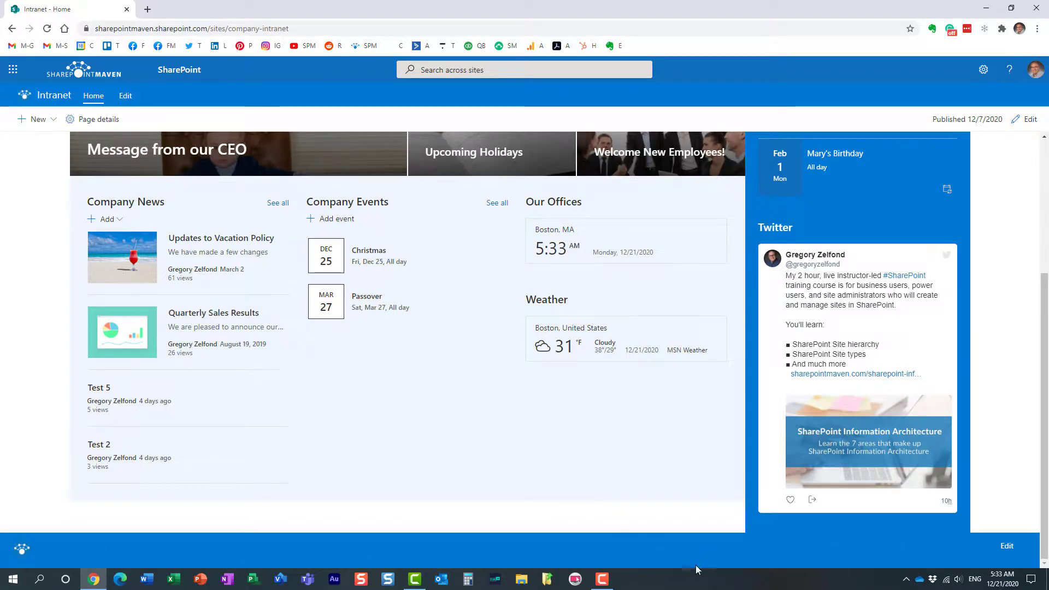
pyautogui.scroll(3, 1012, 380)
pyautogui.scroll(2, 1012, 380)
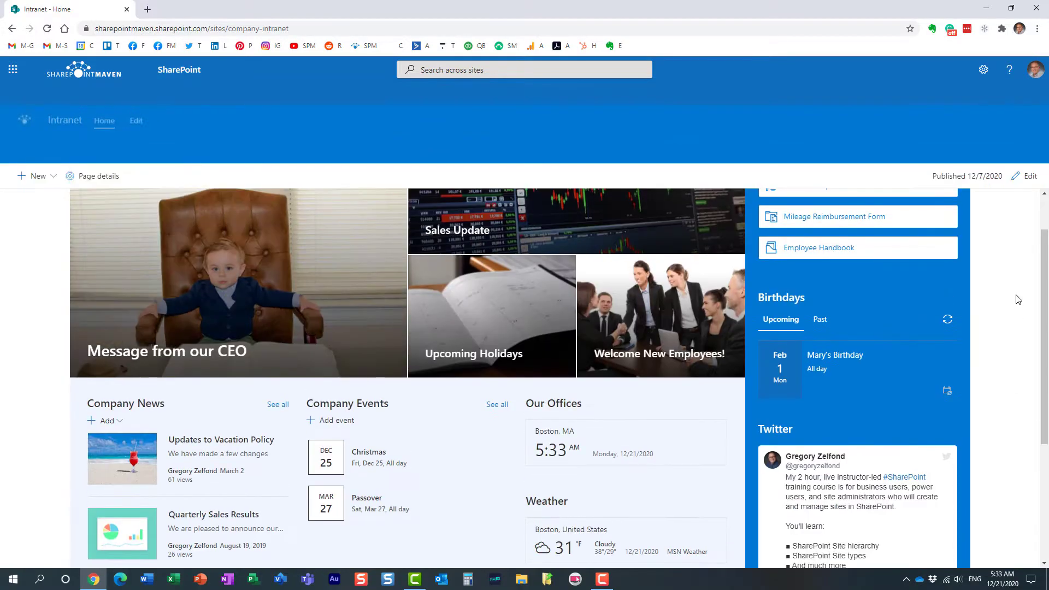
pyautogui.click(13, 68)
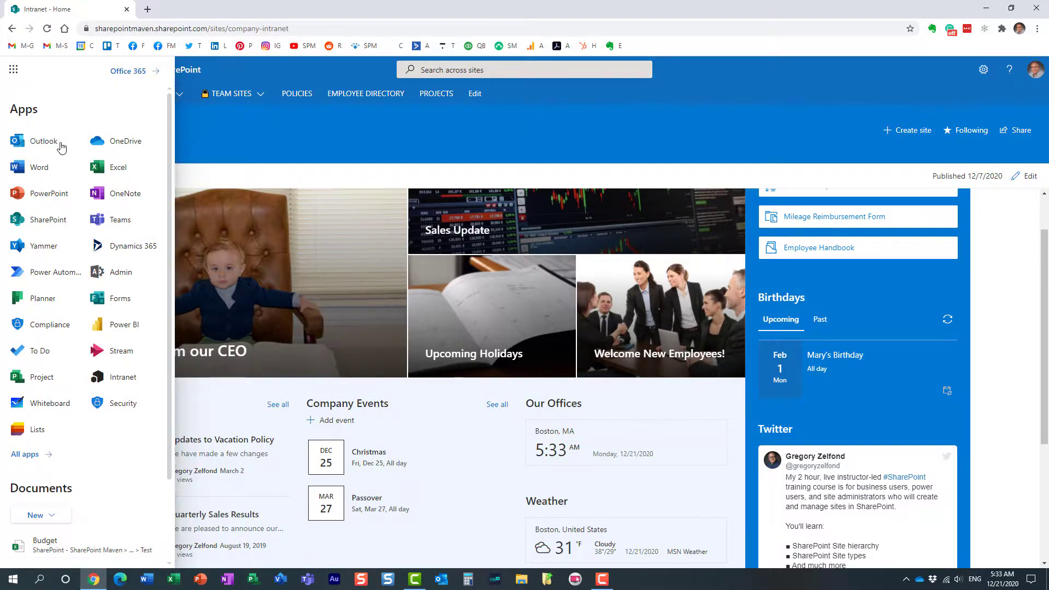
pyautogui.click(48, 222)
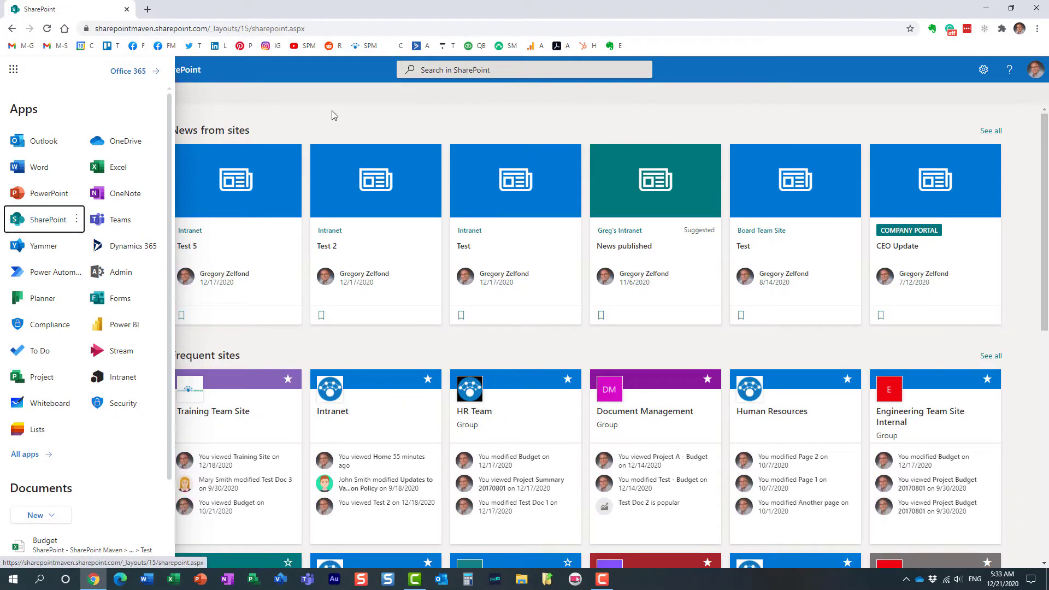
pyautogui.click(316, 113)
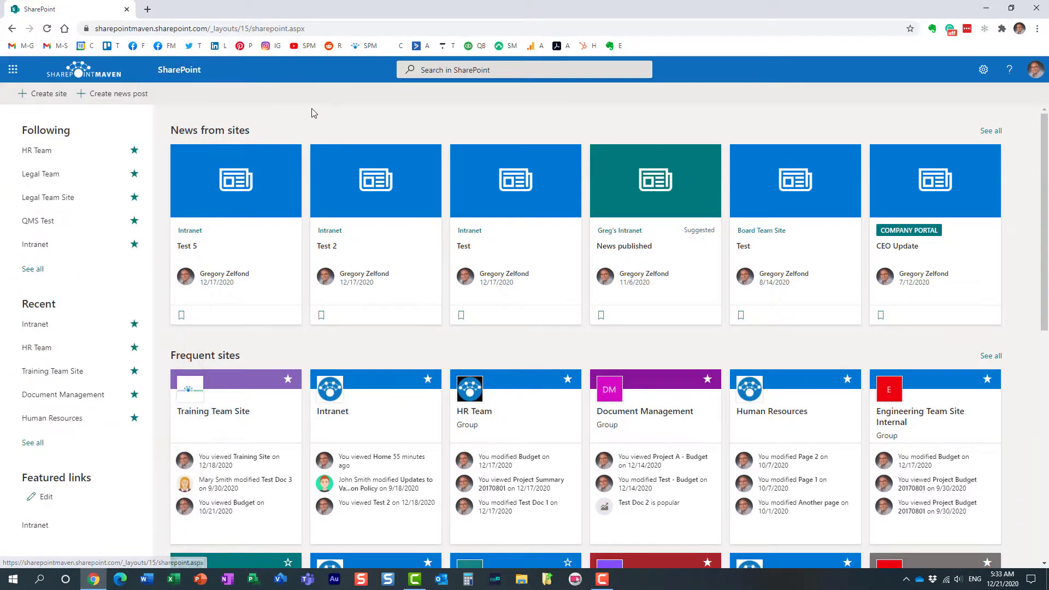
# Create a communication site named 'My New Landing Page'
pyautogui.click(40, 97)
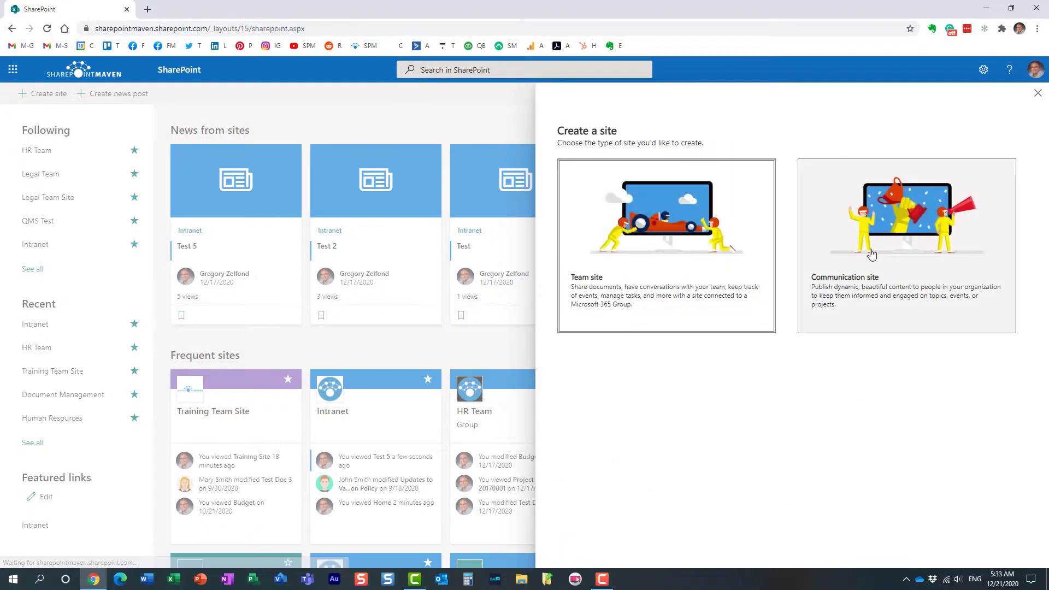
pyautogui.click(900, 256)
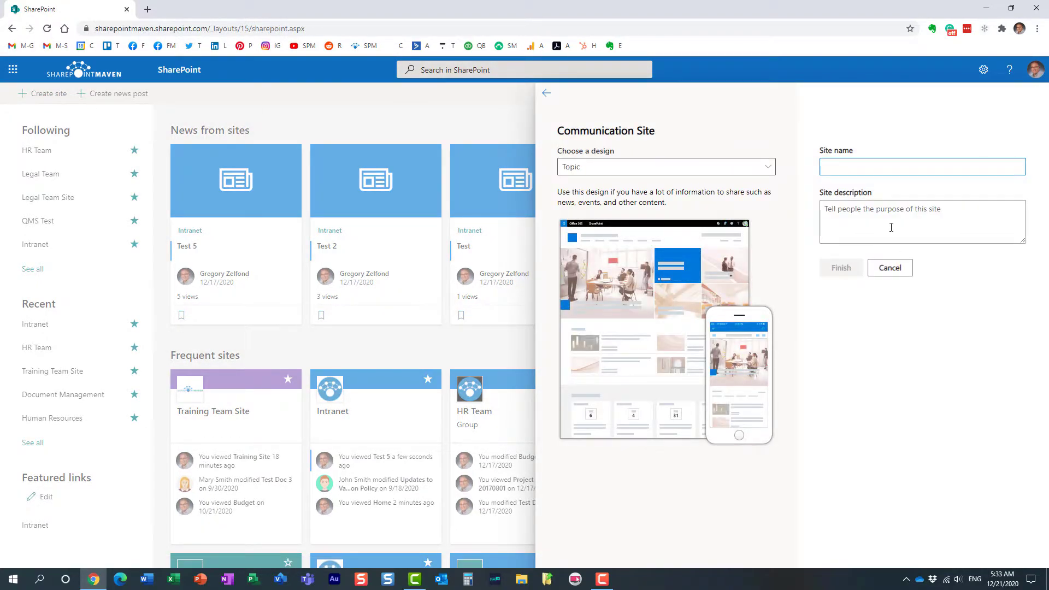
pyautogui.write('My')
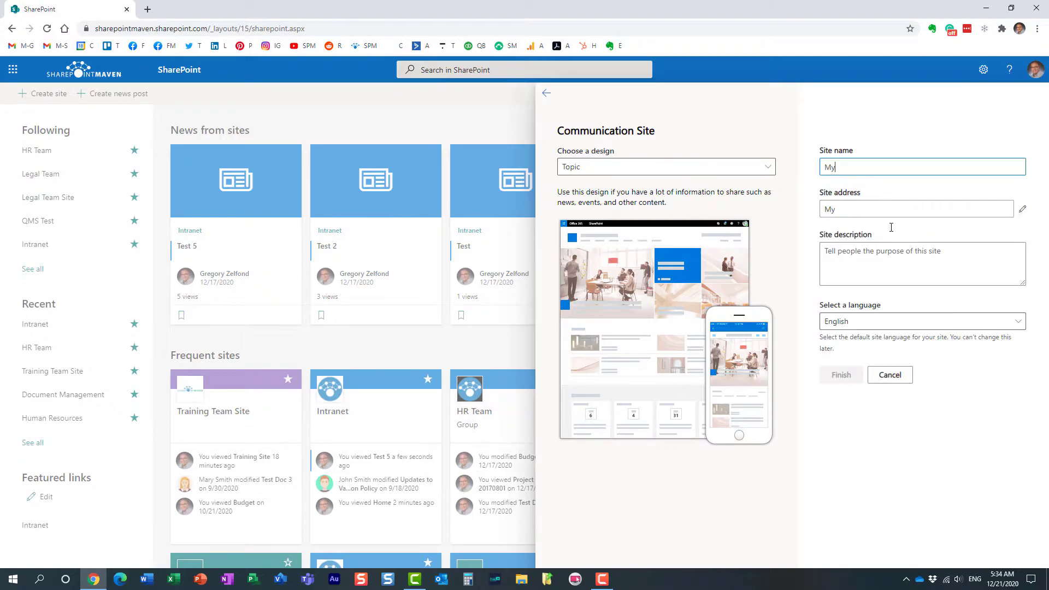
pyautogui.write(' New Landing Page')
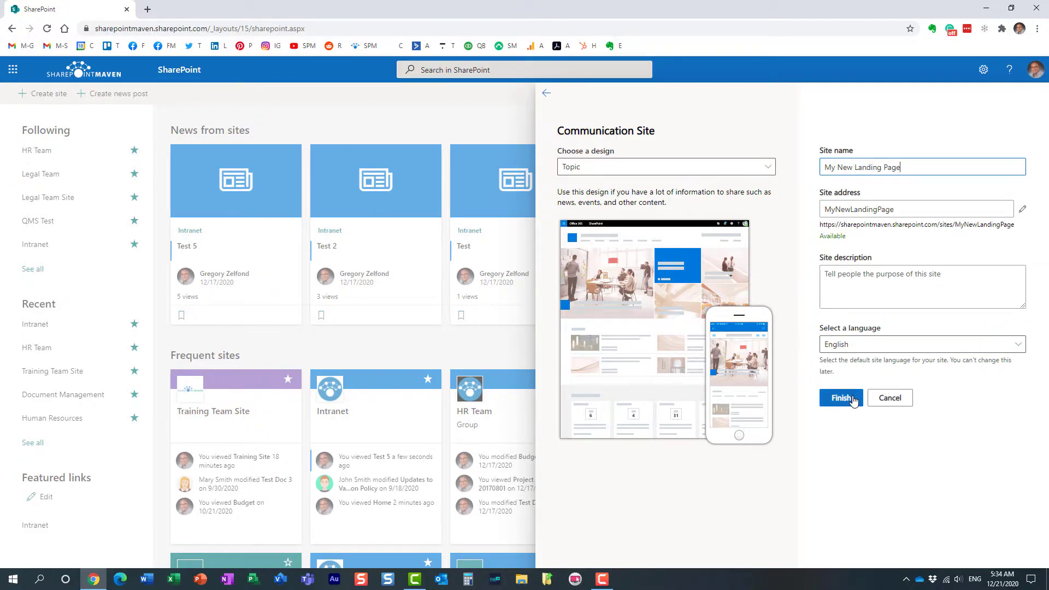
pyautogui.click(853, 400)
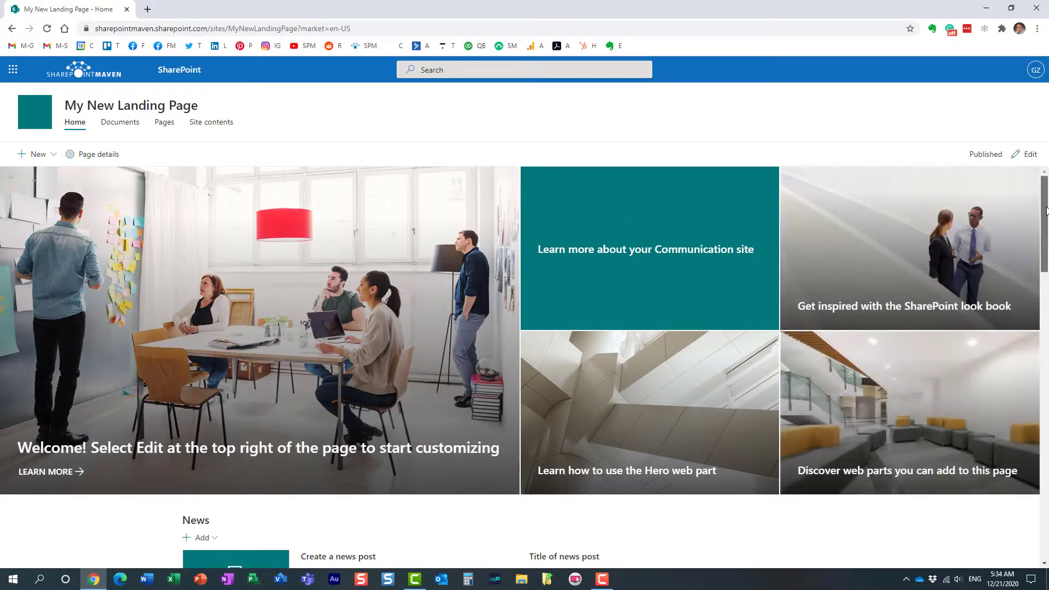
# Scroll the new site's home page and open its Settings panel from the gear icon
pyautogui.moveTo(1042, 235); pyautogui.dragTo(1046, 416)
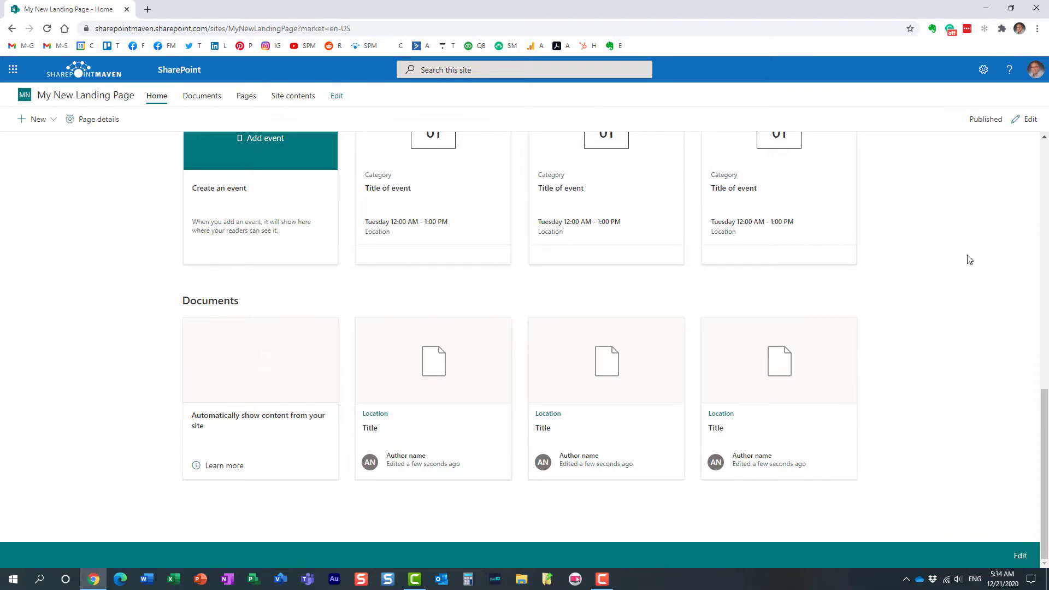
pyautogui.click(983, 70)
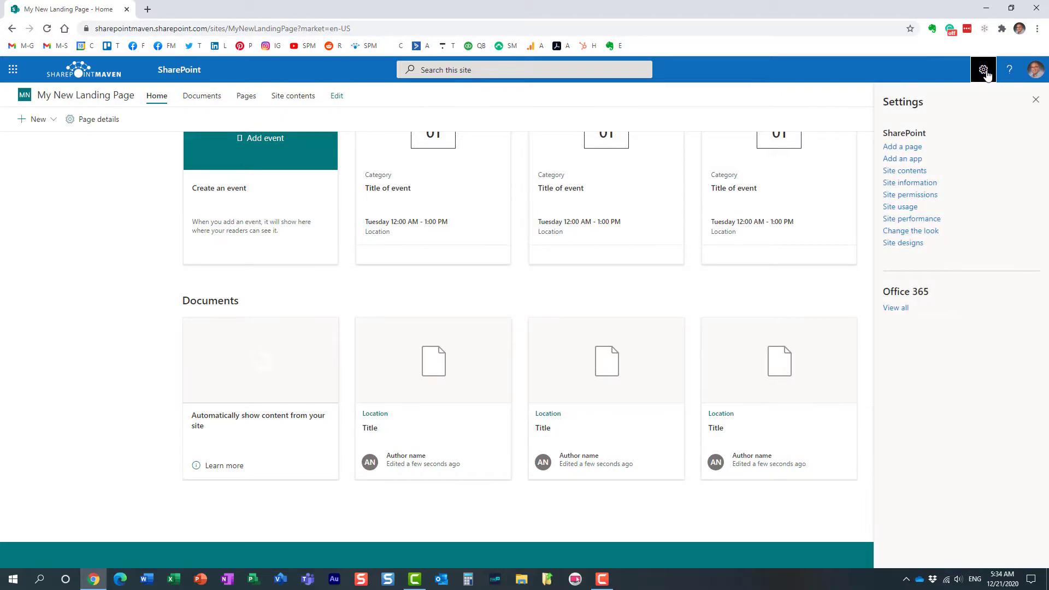
pyautogui.click(919, 232)
pyautogui.click(909, 189)
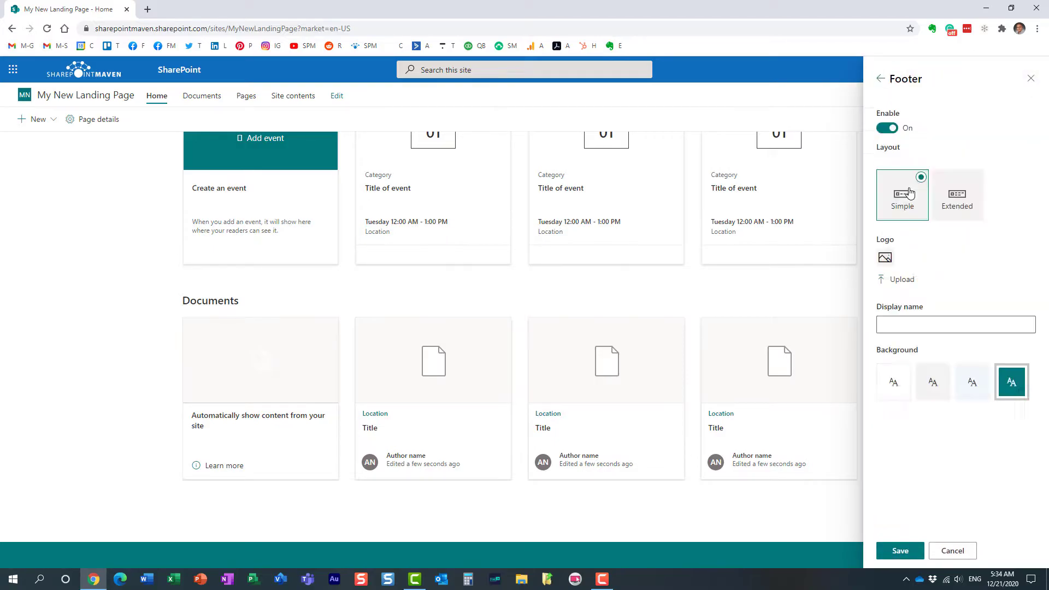
pyautogui.click(887, 129)
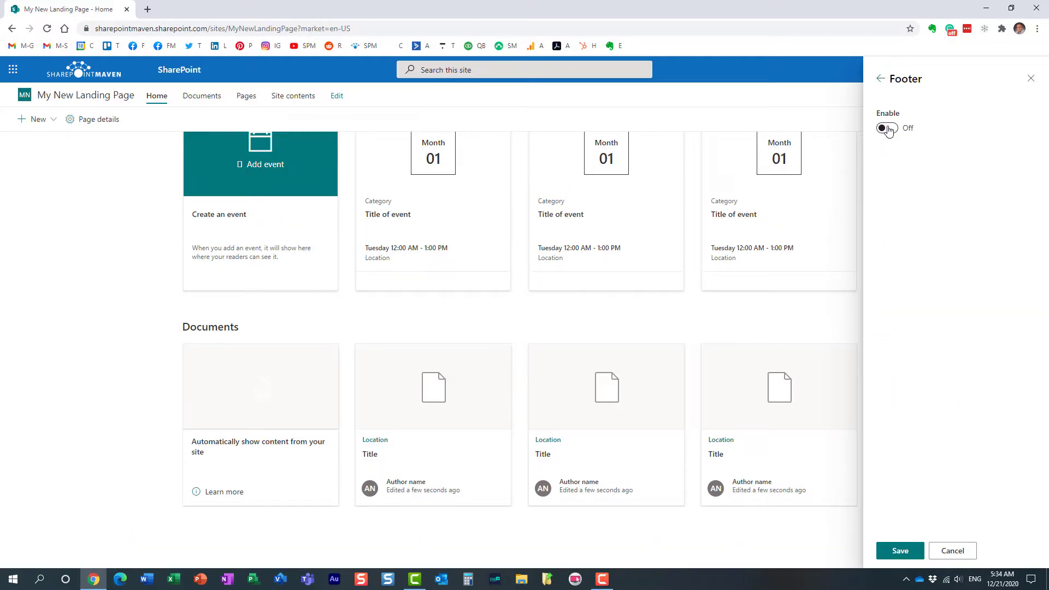
pyautogui.click(887, 129)
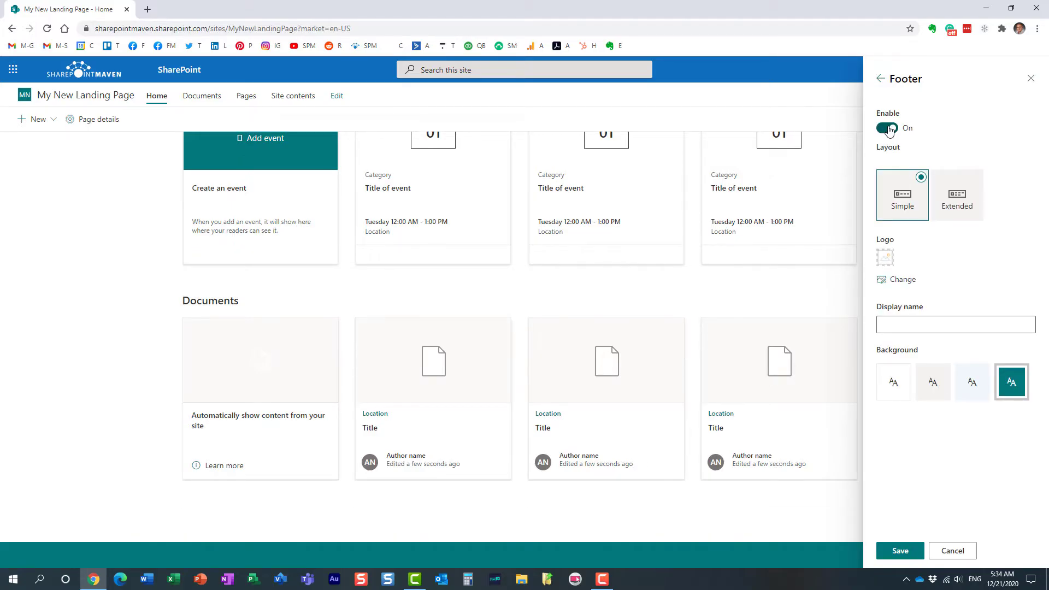
pyautogui.click(887, 128)
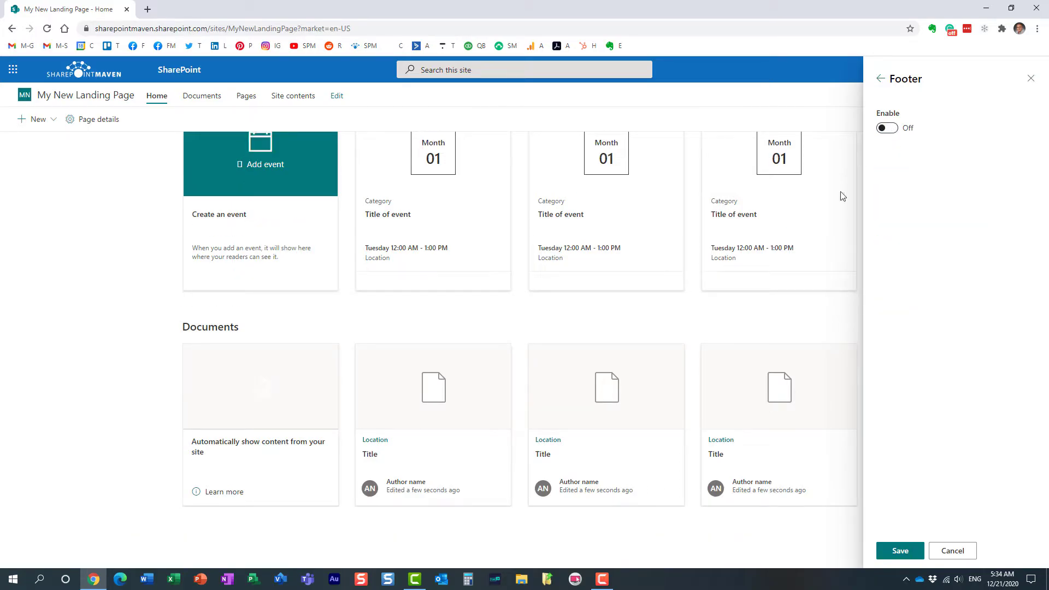
pyautogui.click(887, 129)
pyautogui.click(972, 383)
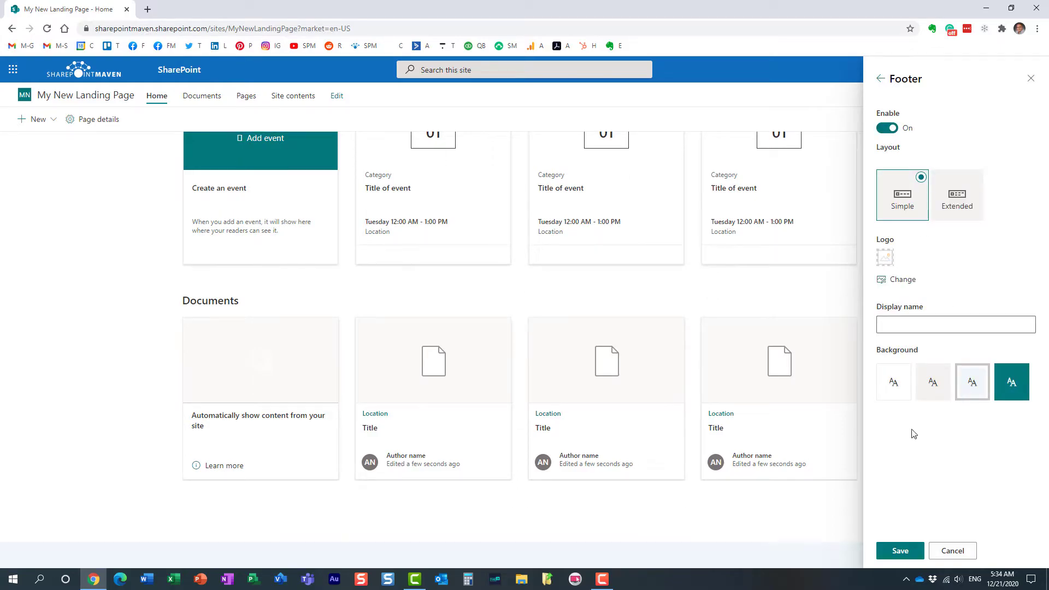
pyautogui.click(930, 392)
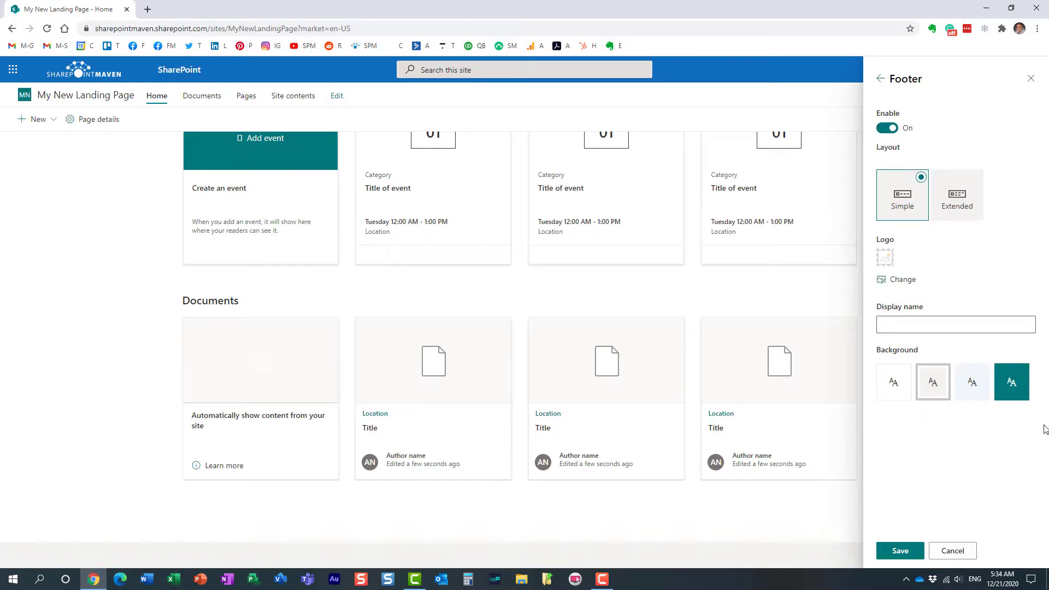
pyautogui.click(1011, 383)
pyautogui.click(908, 327)
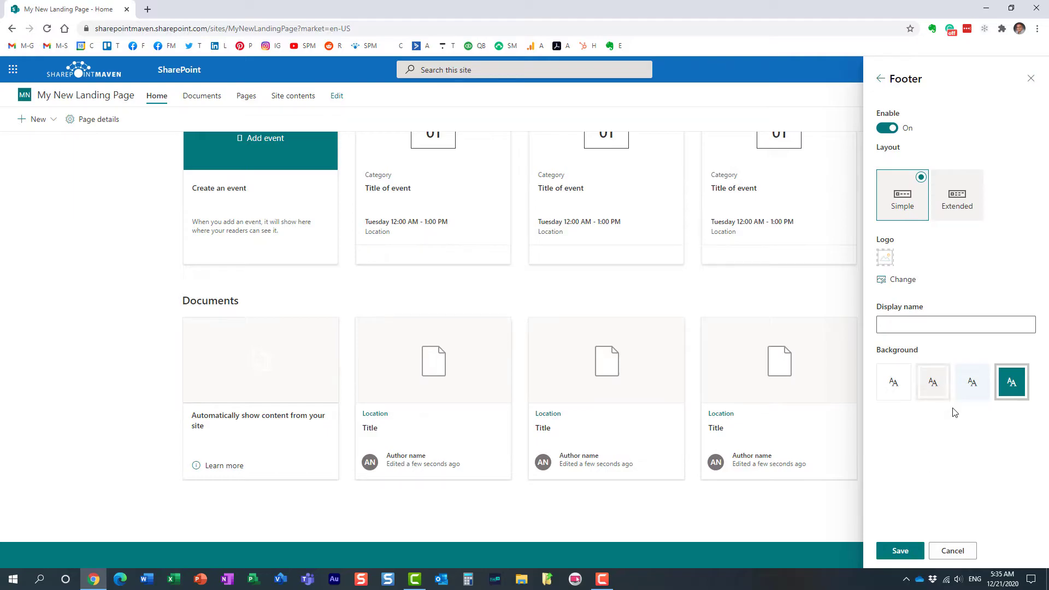
# Save the footer settings, close Settings, and cancel the Edit footer pane to view the teal footer
pyautogui.click(900, 551)
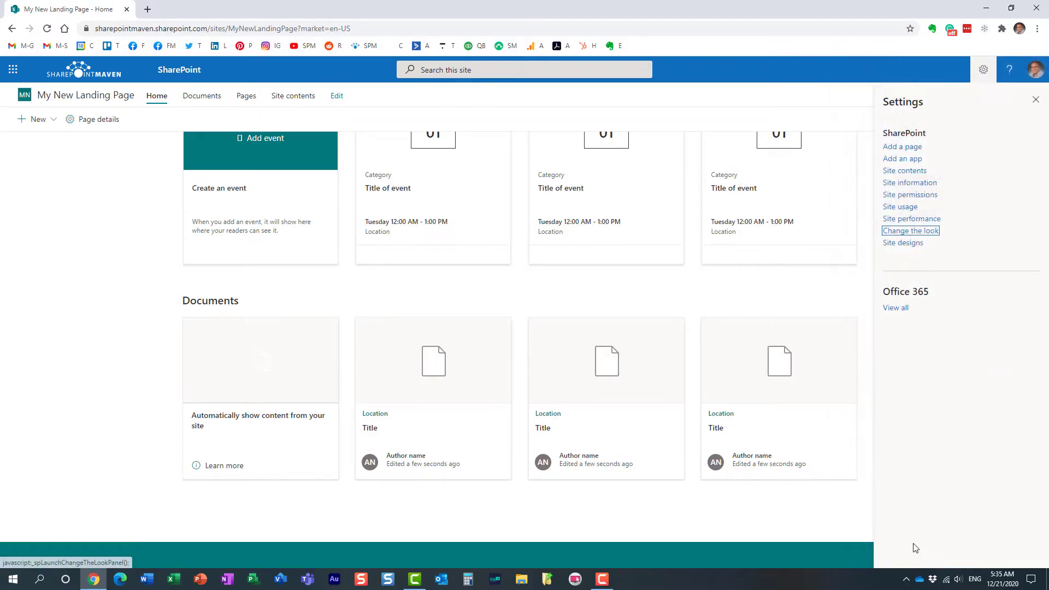
pyautogui.click(1036, 103)
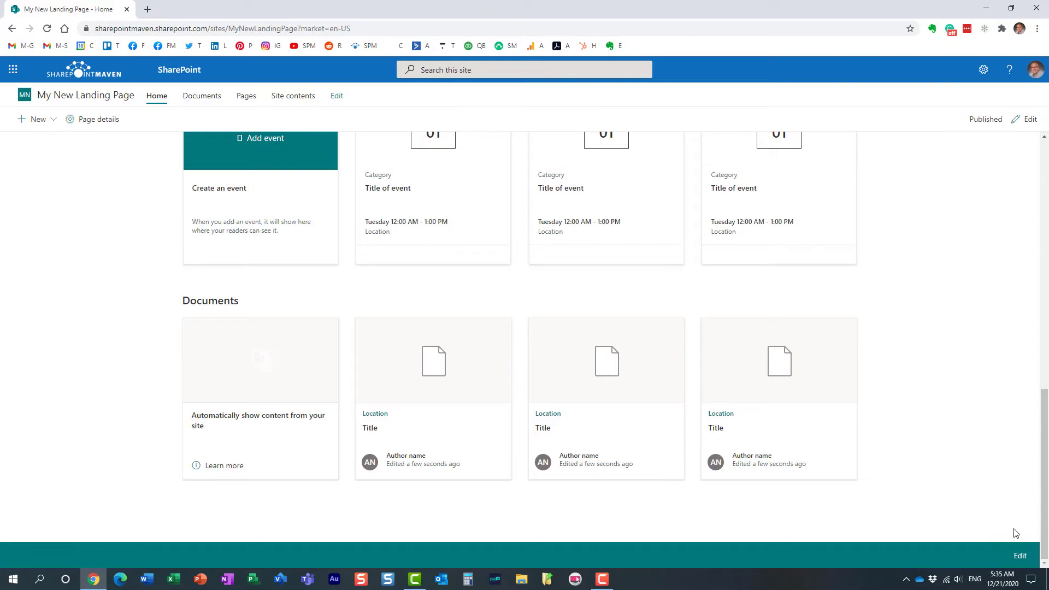
pyautogui.click(1020, 556)
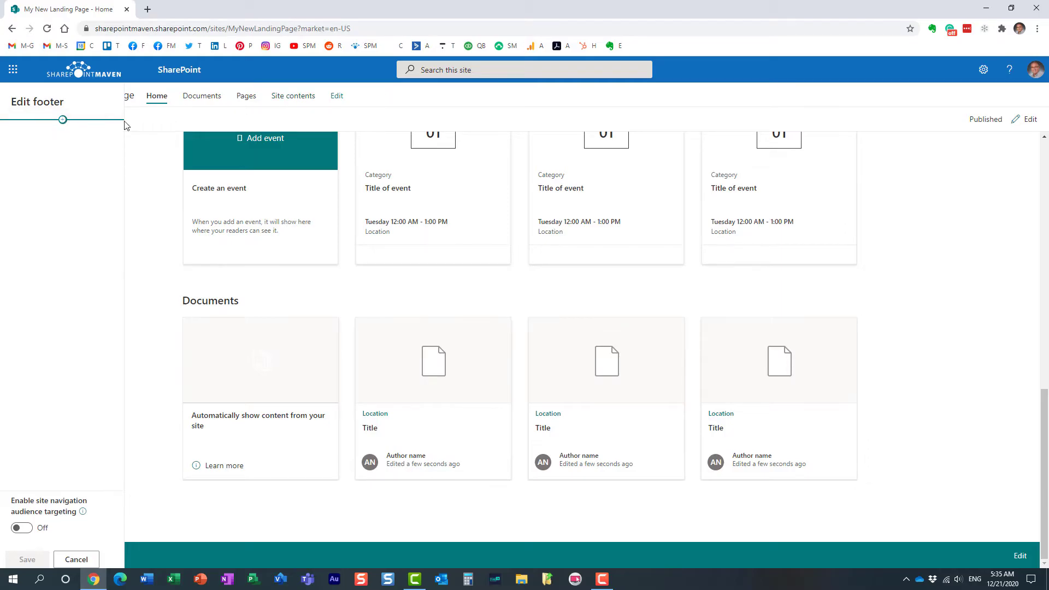
pyautogui.click(77, 560)
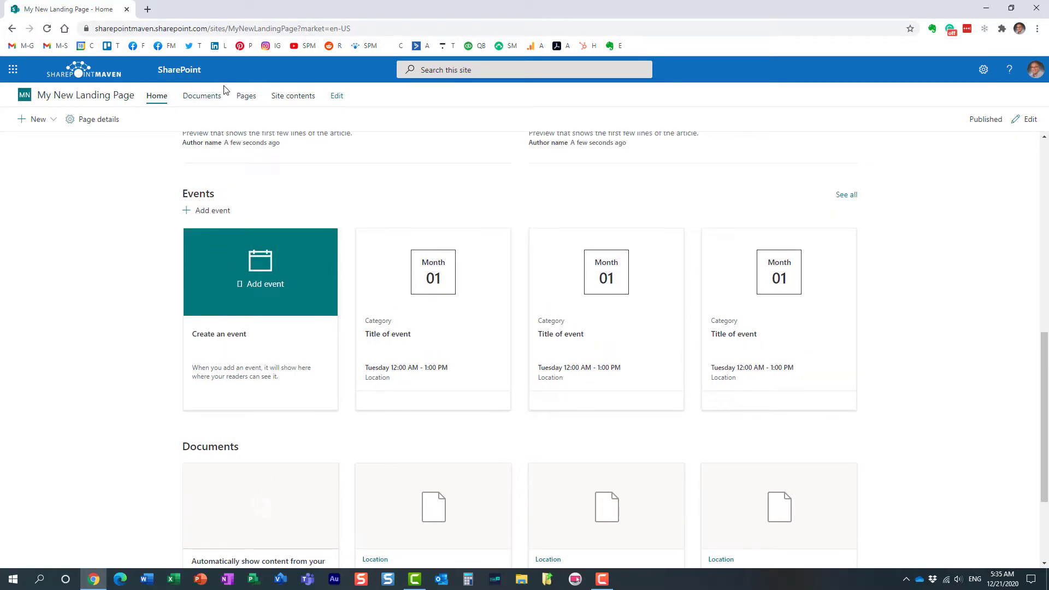
pyautogui.moveTo(1043, 366); pyautogui.dragTo(1046, 457)
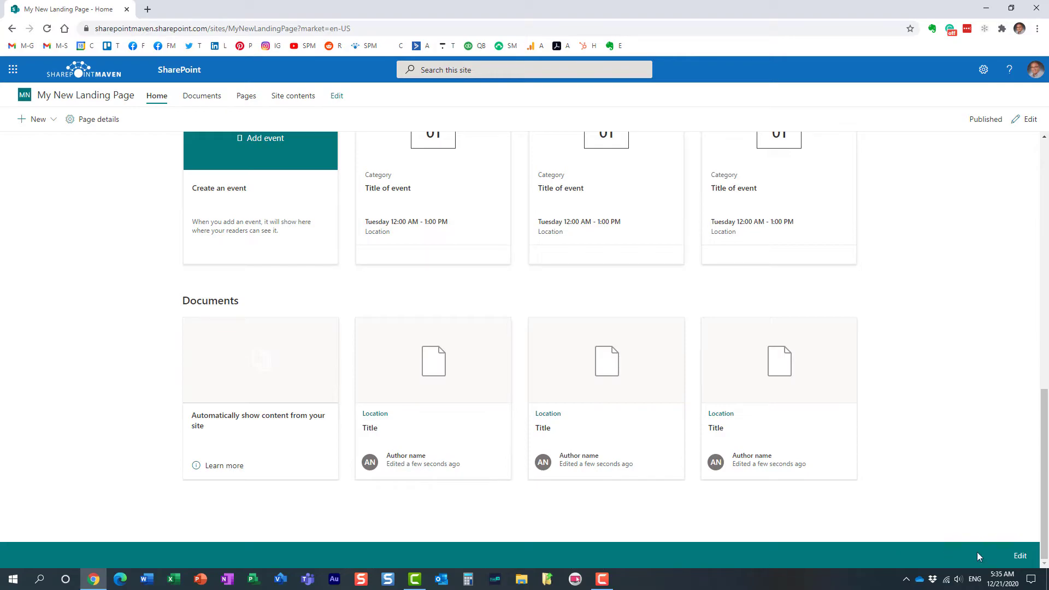
# Add a footer item of type Label with the display name 'About Us'
pyautogui.click(1020, 556)
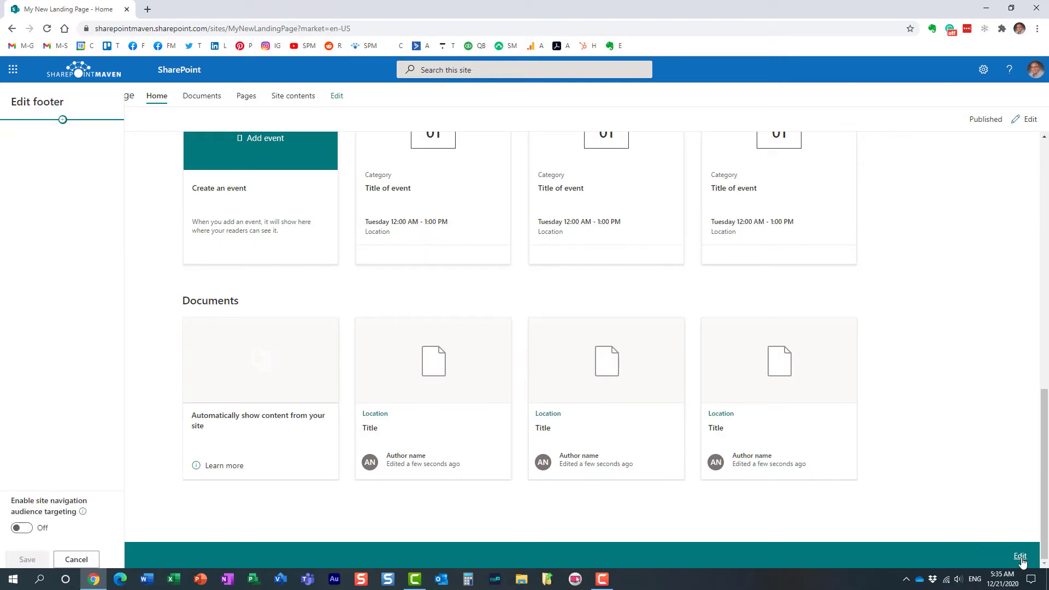
pyautogui.click(62, 120)
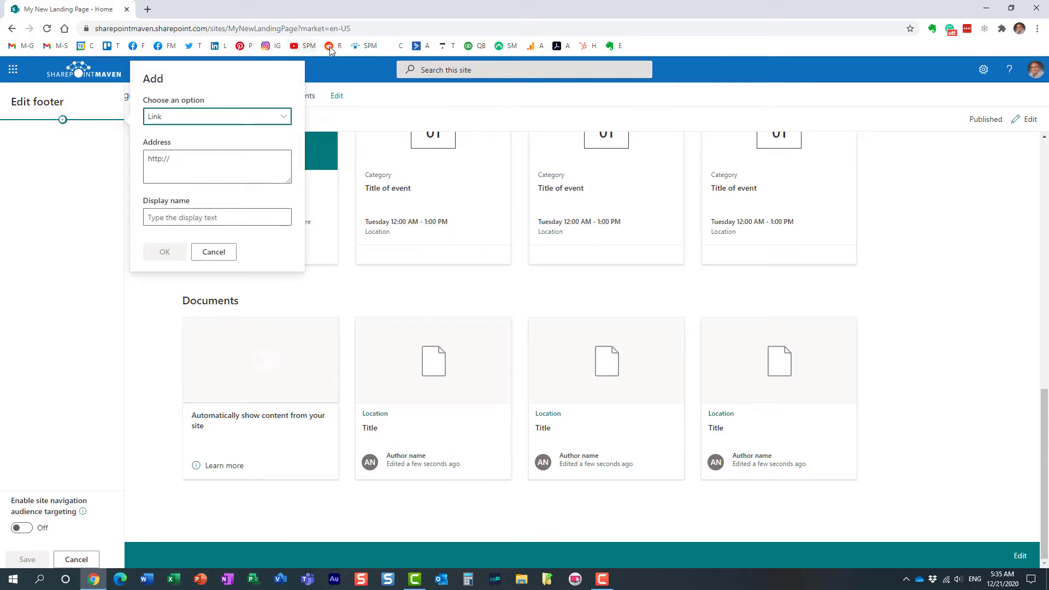
pyautogui.click(178, 121)
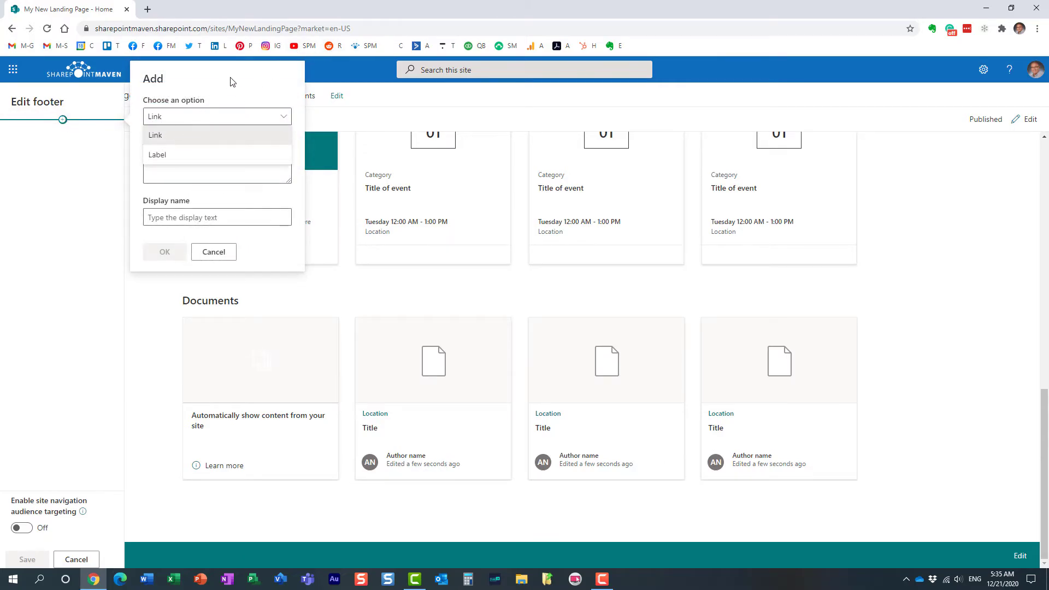
pyautogui.click(231, 82)
pyautogui.click(175, 122)
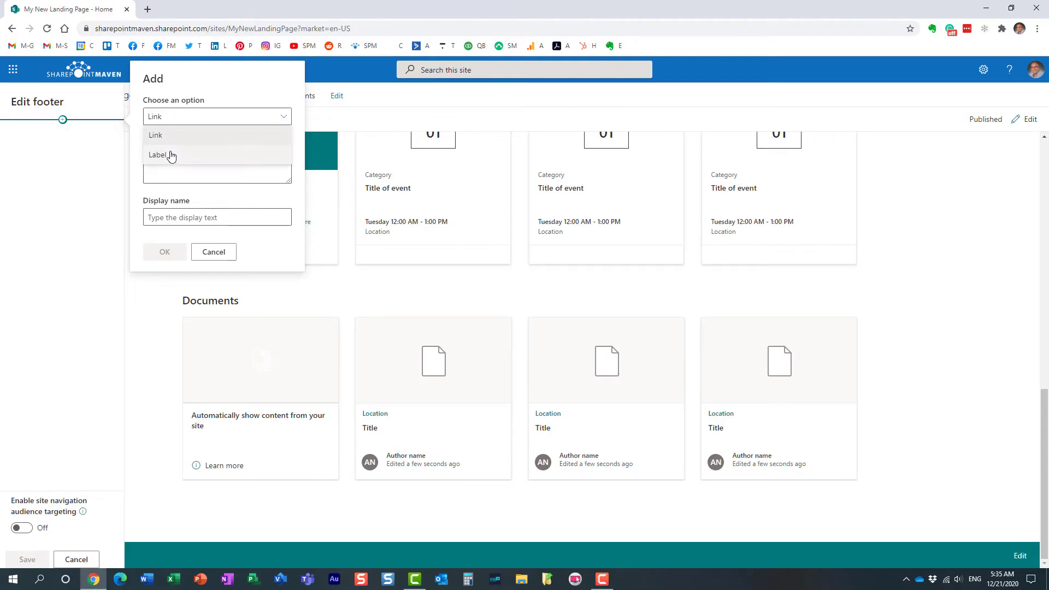
pyautogui.click(171, 156)
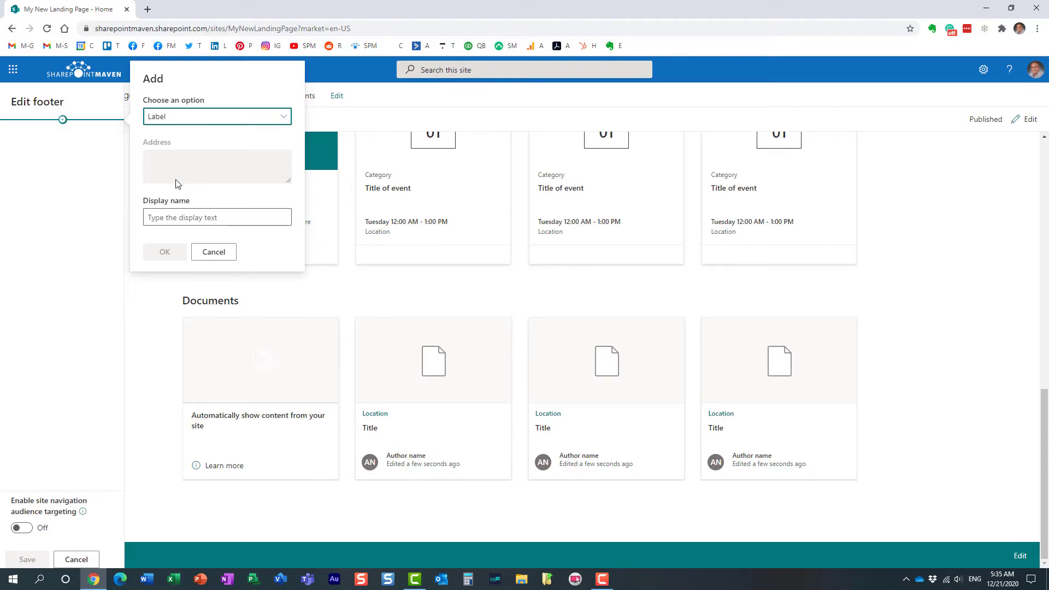
pyautogui.click(172, 216)
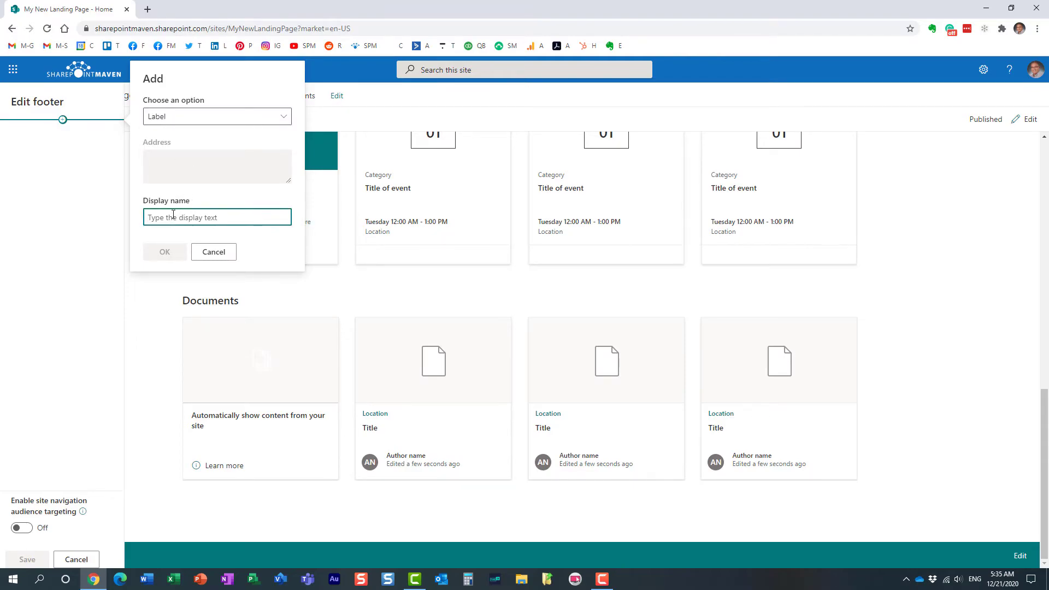
pyautogui.write('About Us')
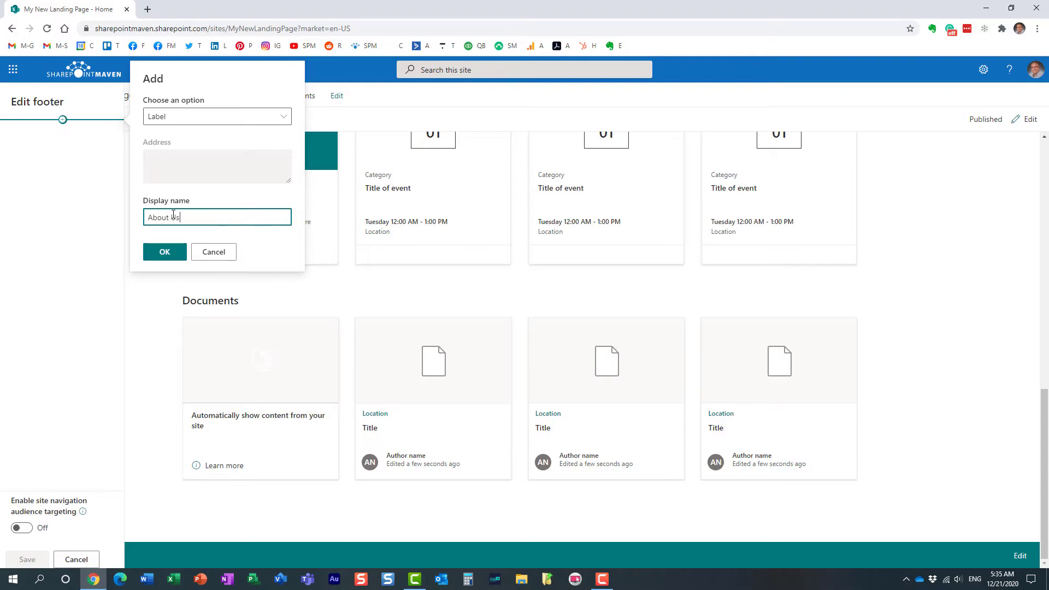
pyautogui.click(167, 251)
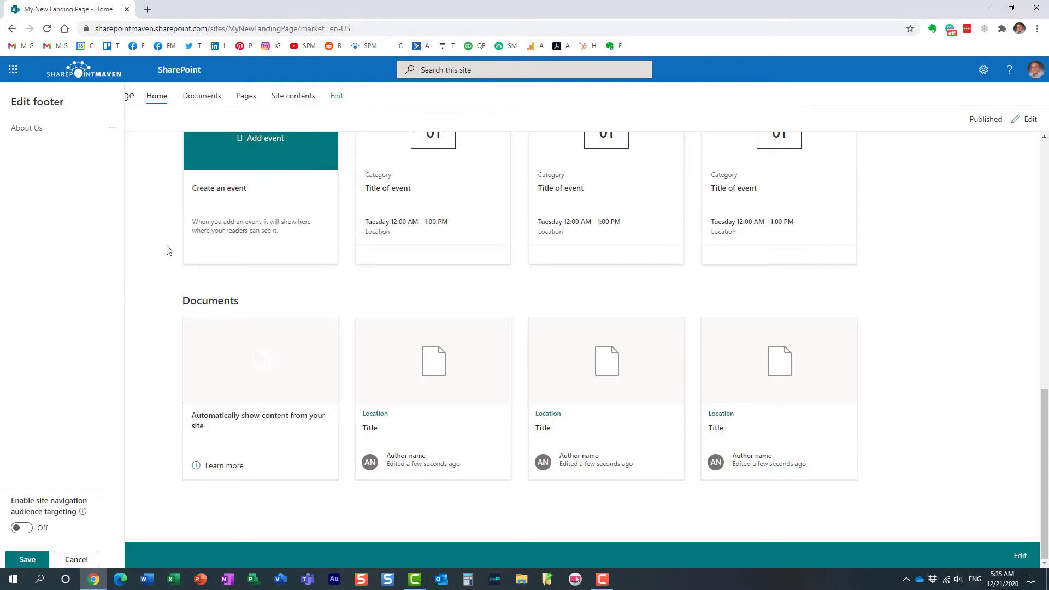
# Add a 'Privacy Policy' label below About Us and save the footer
pyautogui.click(63, 140)
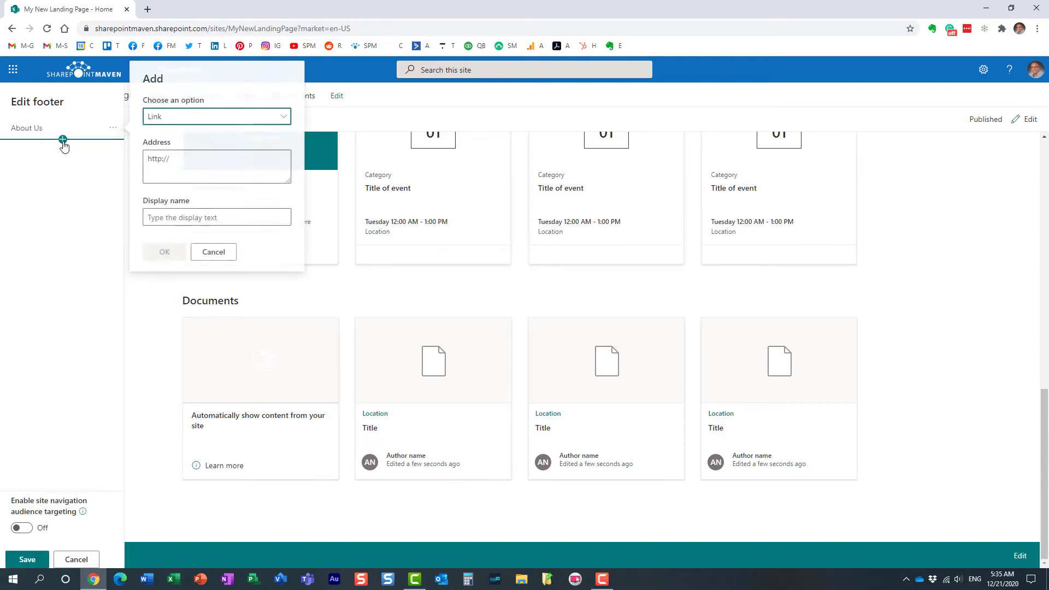
pyautogui.click(175, 116)
pyautogui.click(166, 157)
pyautogui.click(189, 217)
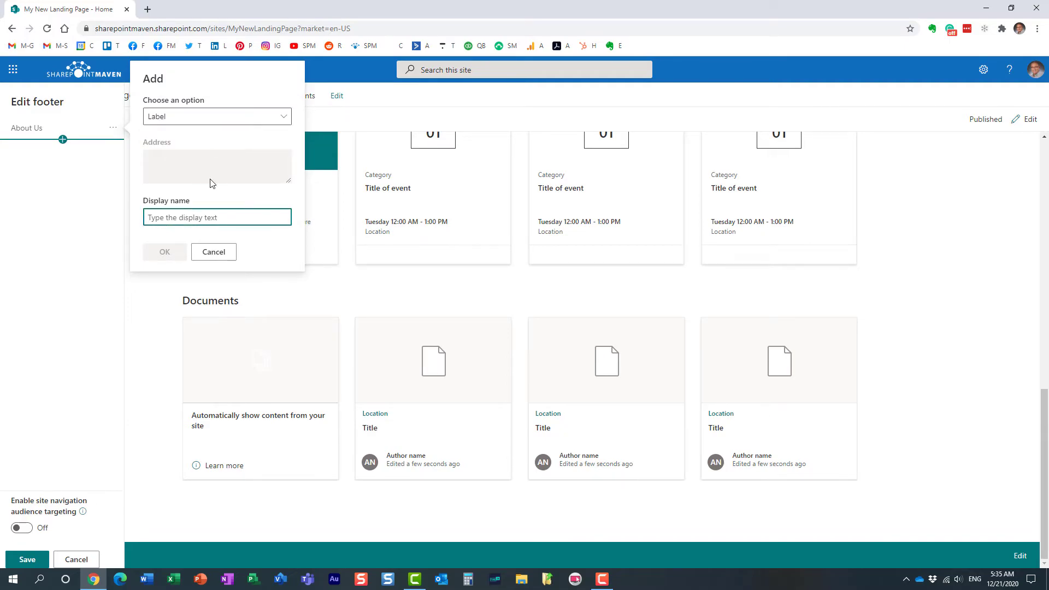
pyautogui.write('Privacy')
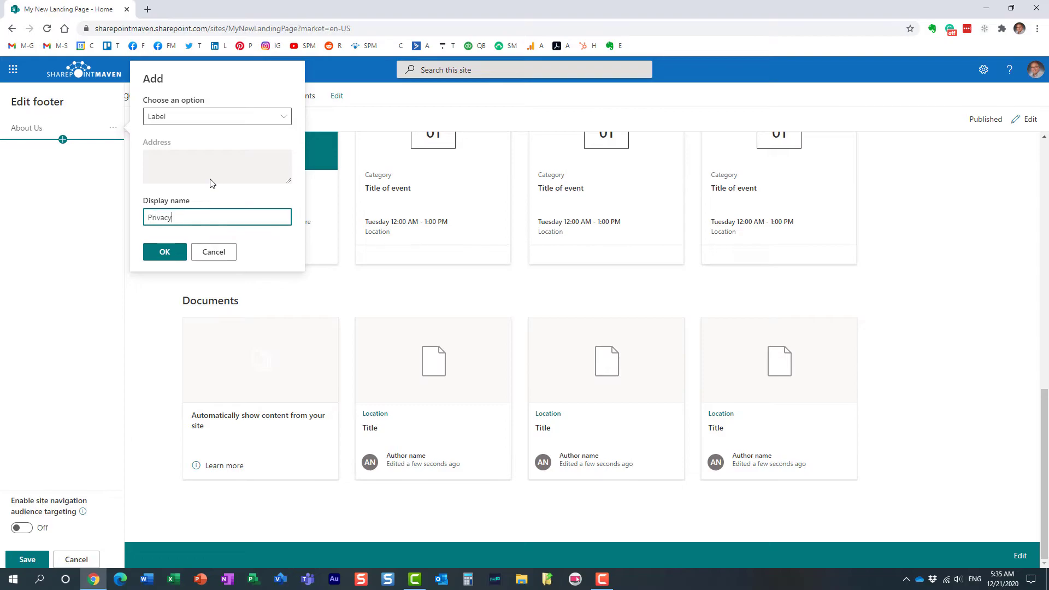
pyautogui.write(' Pol')
pyautogui.press('BackSpace')
pyautogui.press('BackSpace')
pyautogui.click(171, 254)
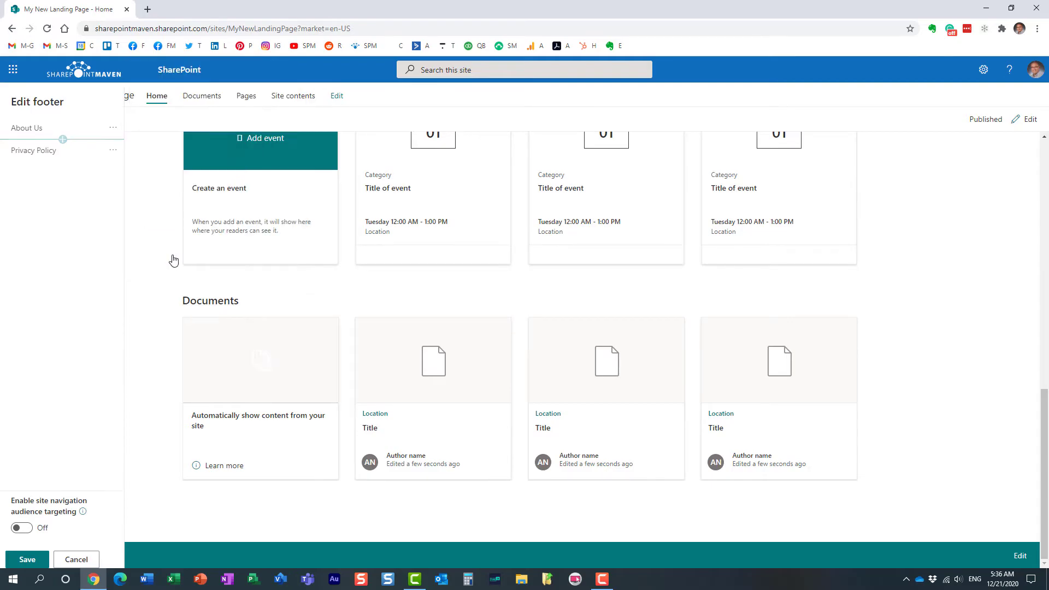
pyautogui.click(27, 560)
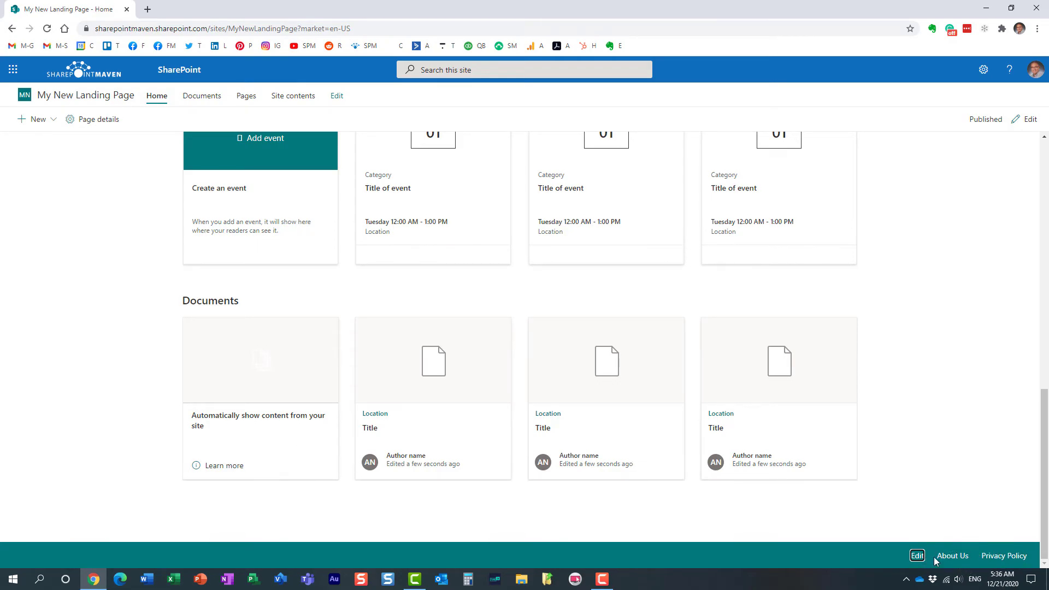
# Reopen the footer editor and inspect the Privacy Policy item's Edit, Move up and Remove options
pyautogui.click(916, 556)
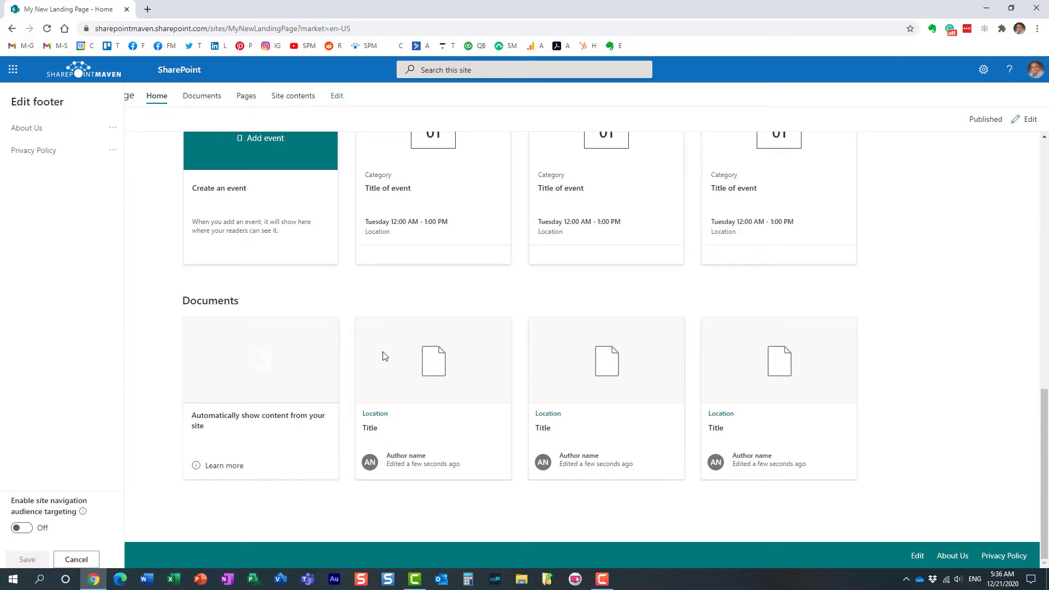
pyautogui.click(111, 152)
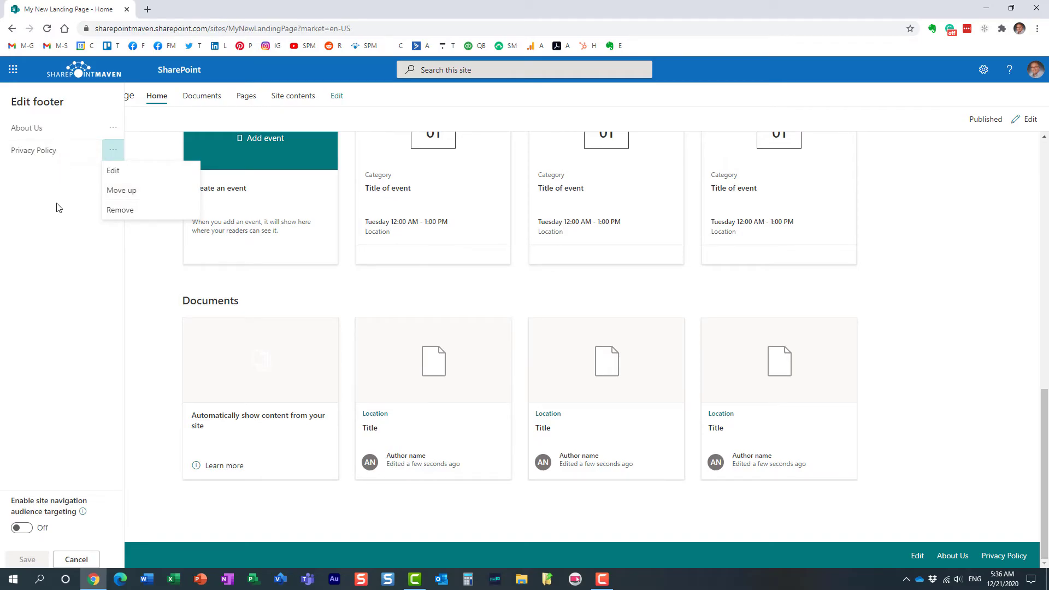
pyautogui.click(54, 167)
pyautogui.moveTo(53, 159)
pyautogui.mouseDown()
pyautogui.moveTo(55, 110)
pyautogui.moveTo(52, 144)
pyautogui.mouseUp()
pyautogui.click(108, 152)
pyautogui.click(147, 270)
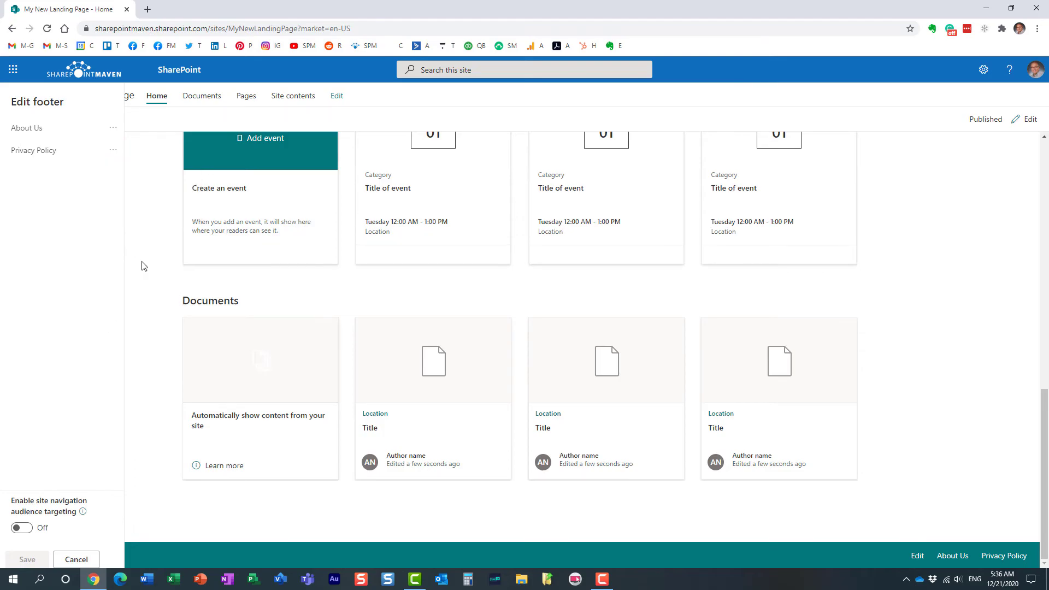
pyautogui.click(113, 153)
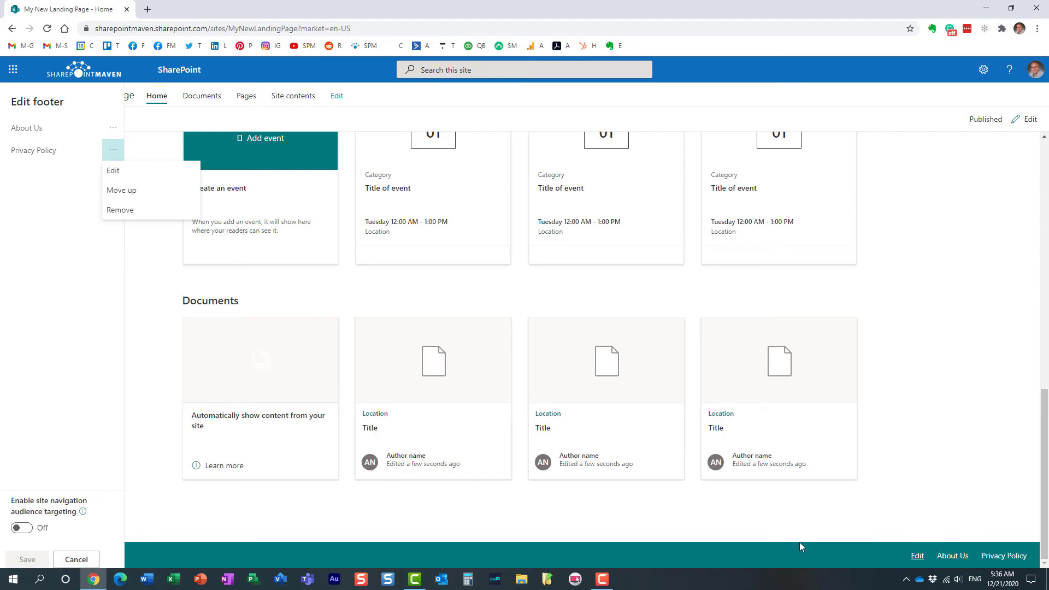
# Cancel the footer editor, then view the Pages navigation options and cancel the navigation editor
pyautogui.click(248, 119)
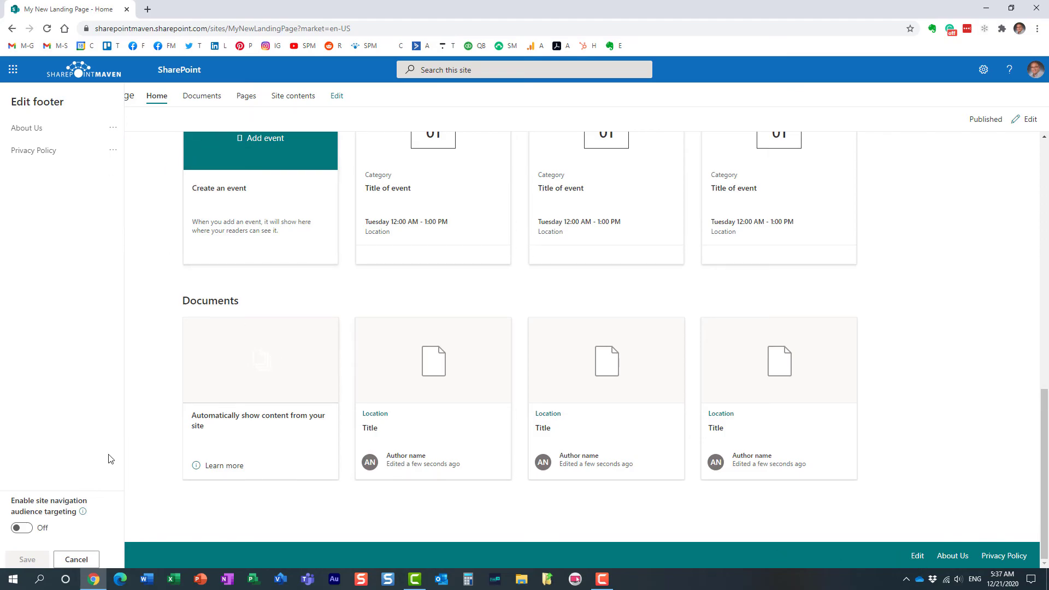
pyautogui.click(76, 559)
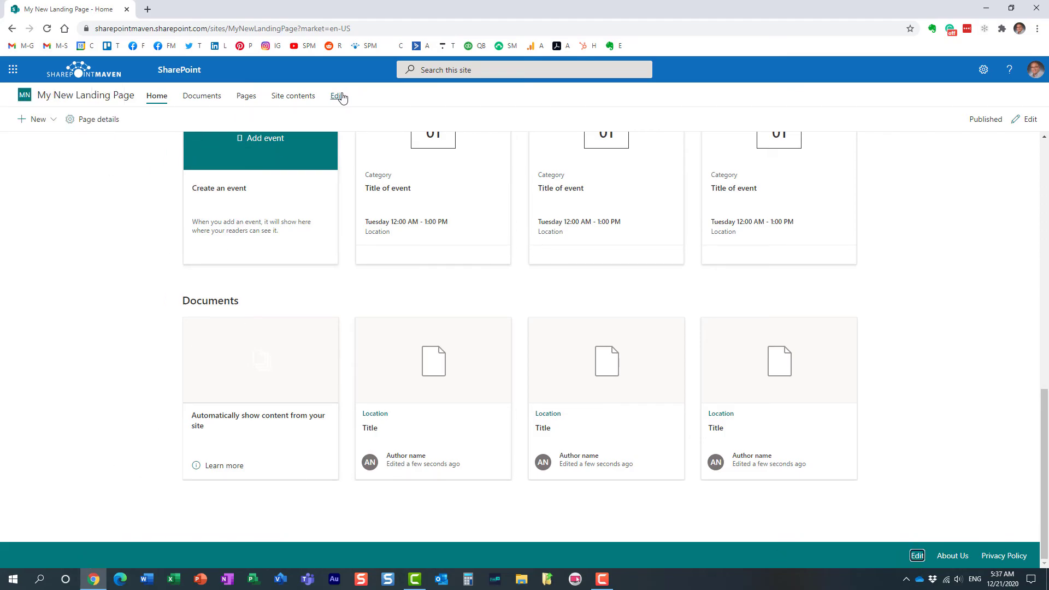
pyautogui.click(340, 98)
pyautogui.click(113, 172)
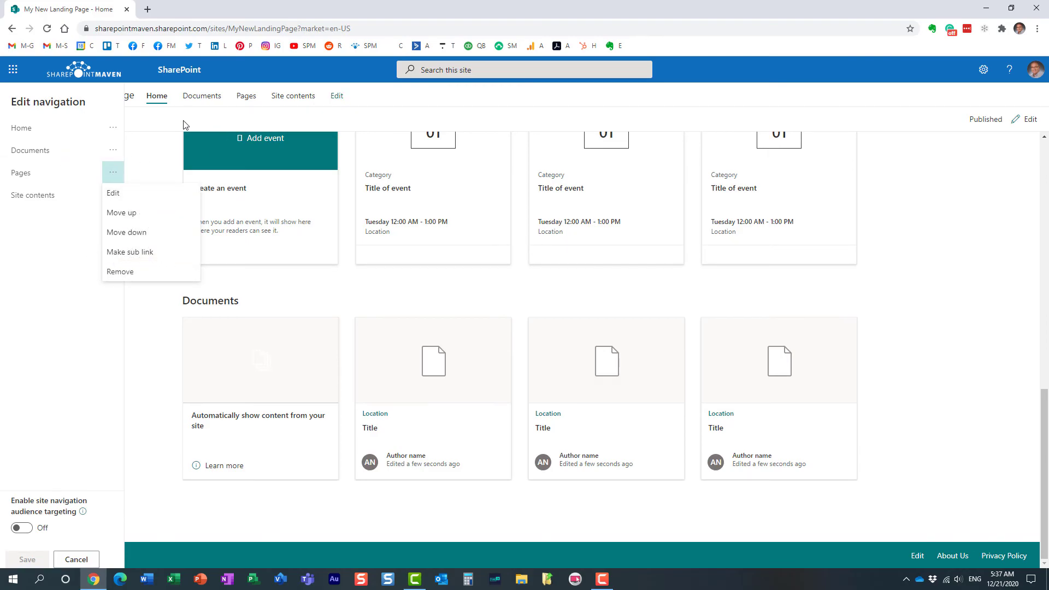
pyautogui.click(397, 117)
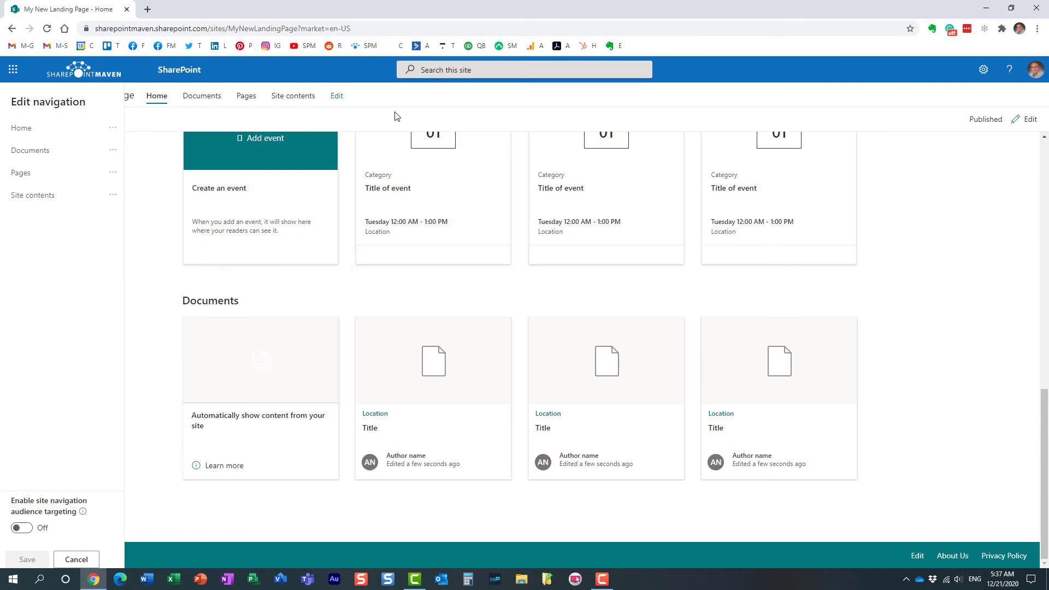
pyautogui.click(77, 558)
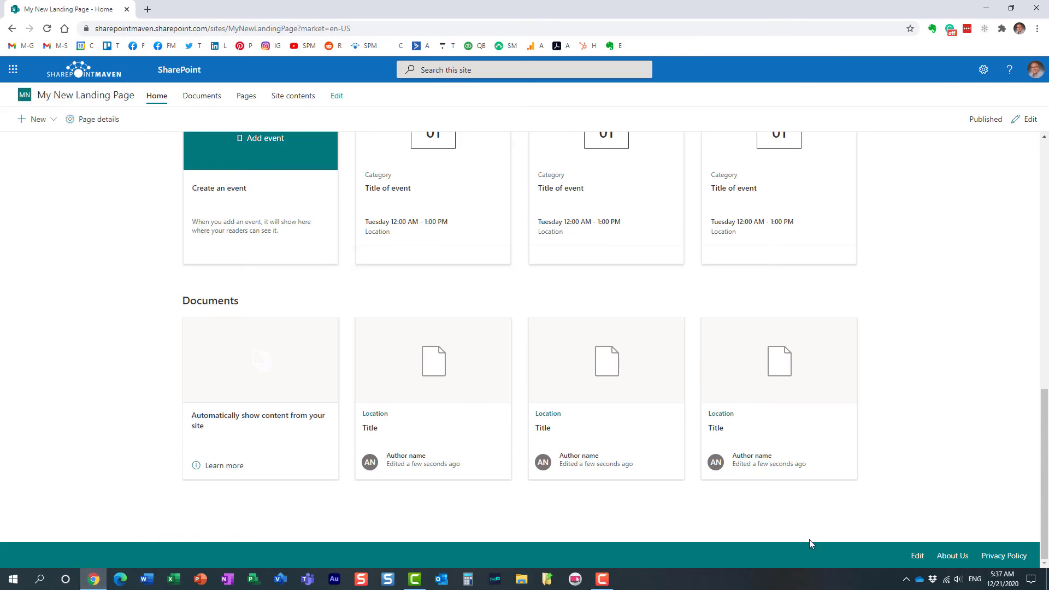
pyautogui.click(916, 556)
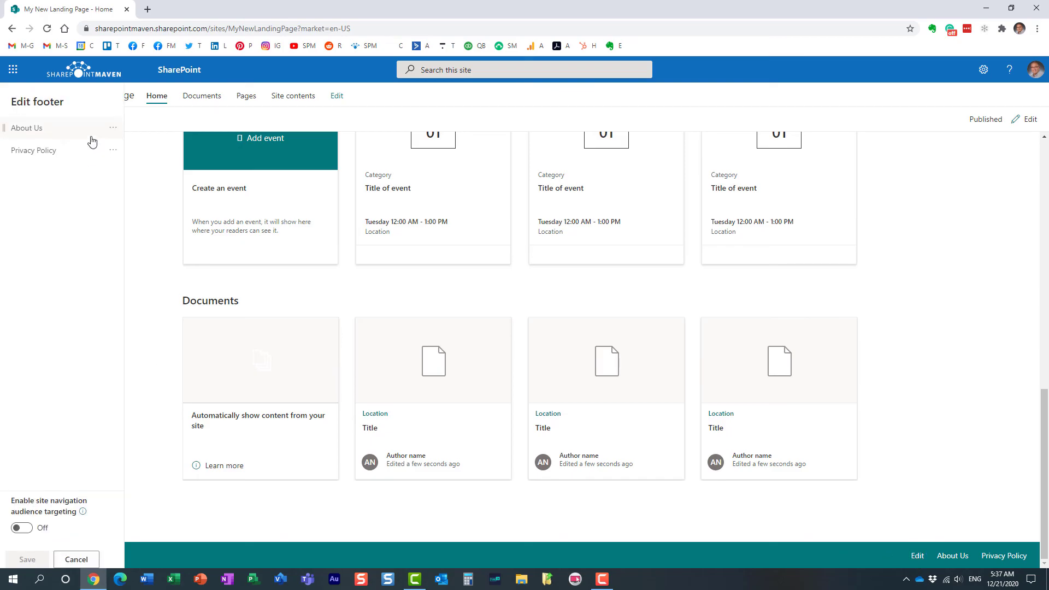
pyautogui.click(111, 154)
pyautogui.click(65, 262)
pyautogui.click(76, 560)
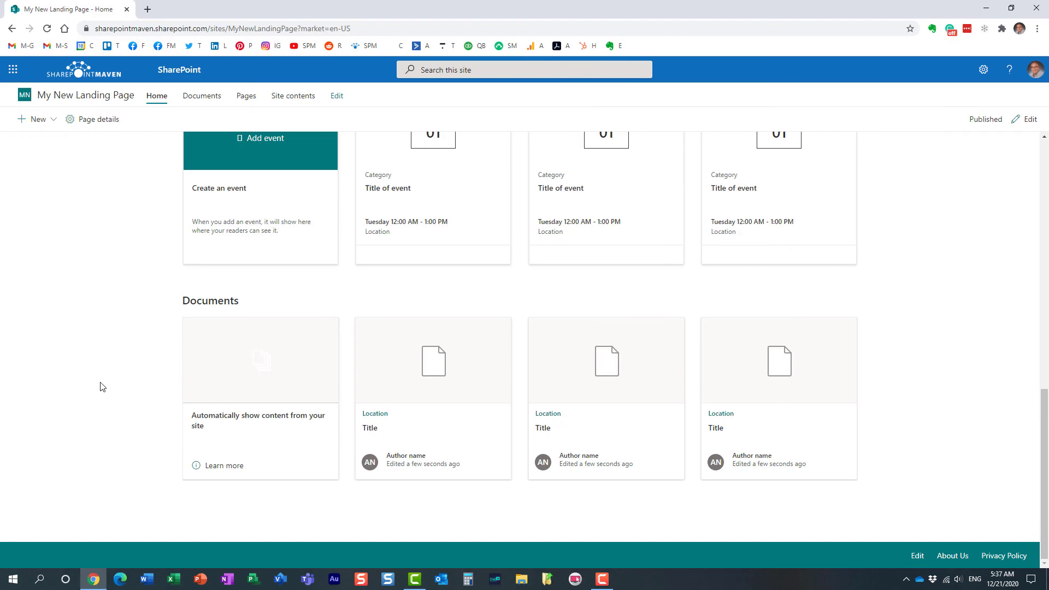
pyautogui.scroll(15, 102, 387)
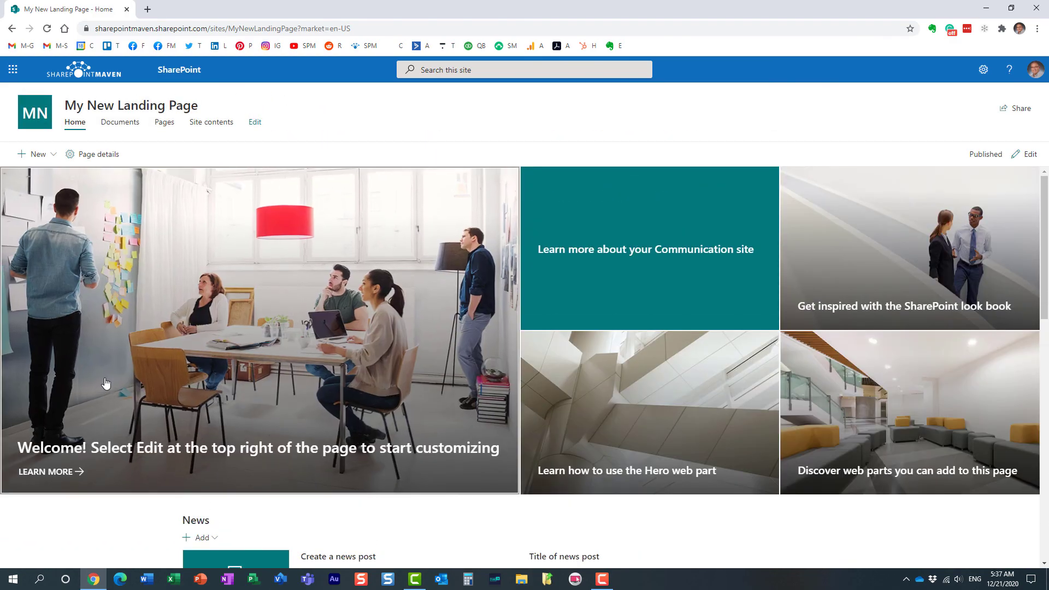